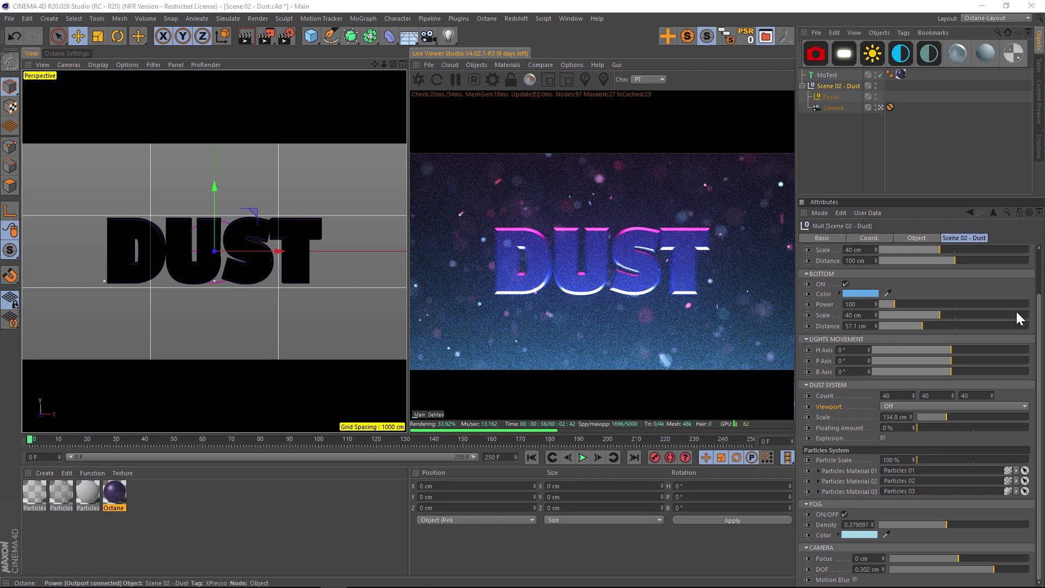
# - Lower the fog density to about 0.133 and switch the fog off
pyautogui.moveTo(1040, 413); pyautogui.dragTo(1040, 399)
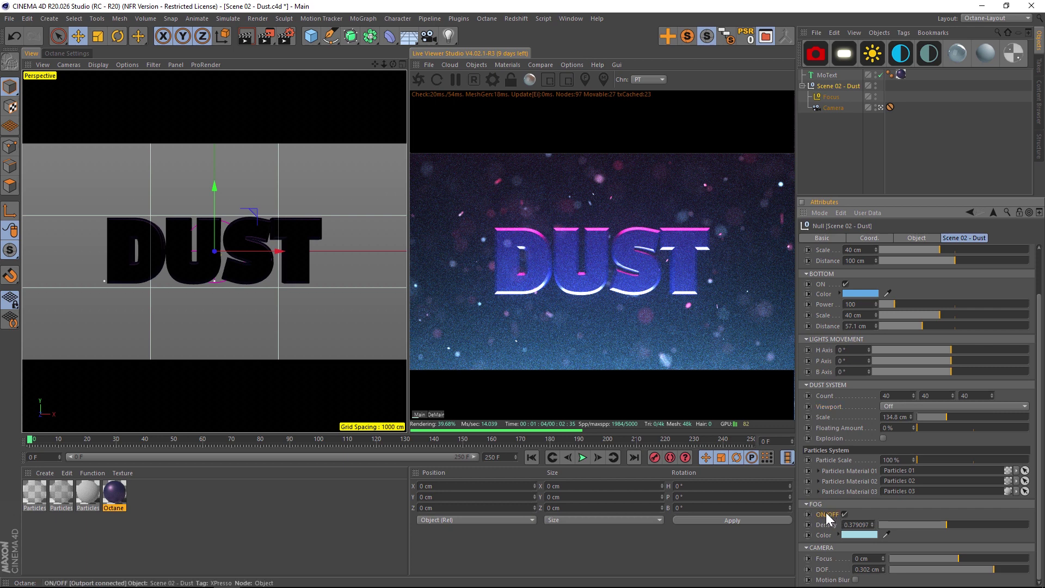
pyautogui.click(825, 537)
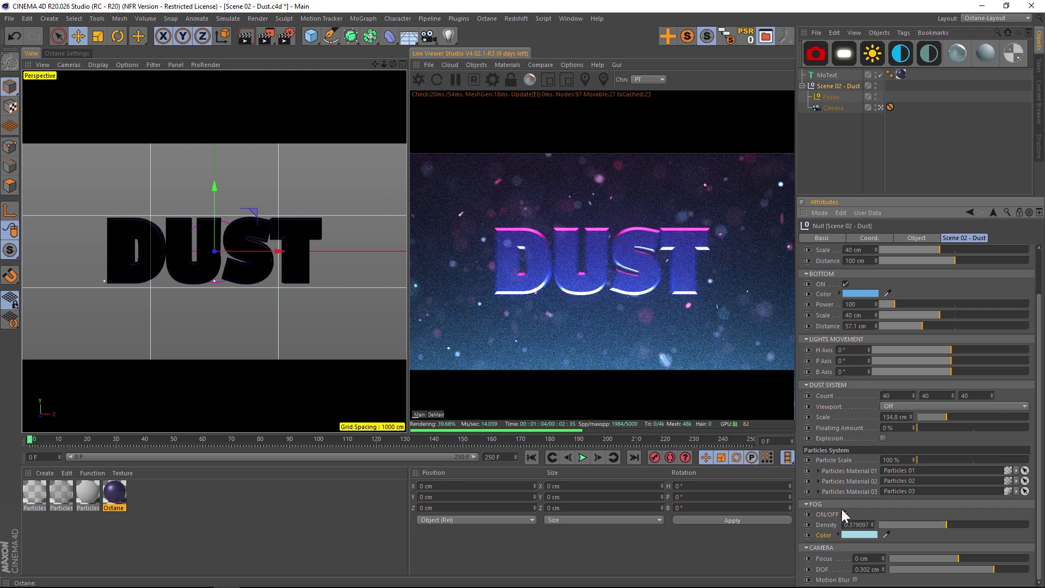
pyautogui.moveTo(925, 524); pyautogui.dragTo(896, 525)
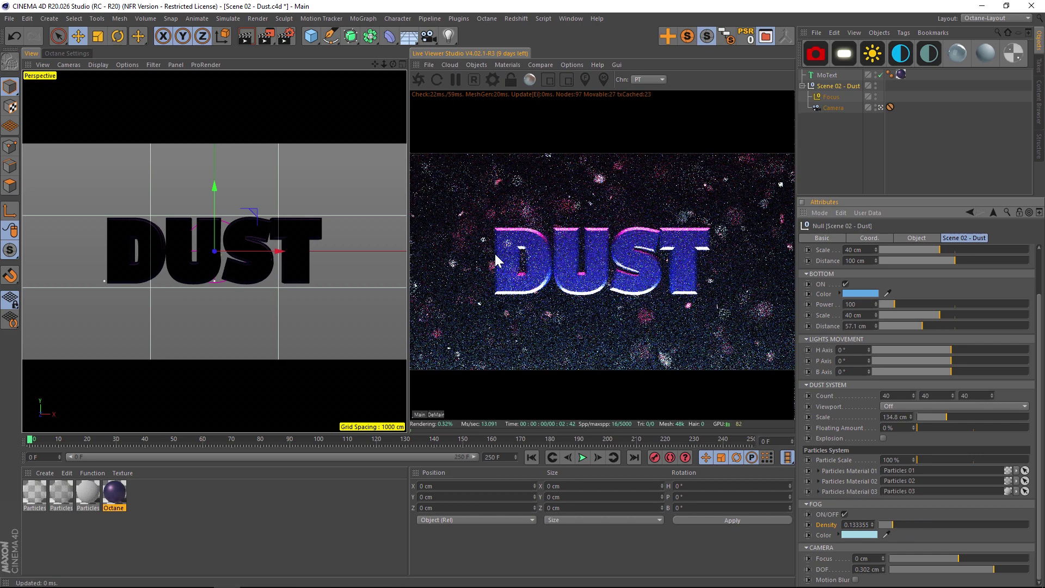
pyautogui.click(845, 514)
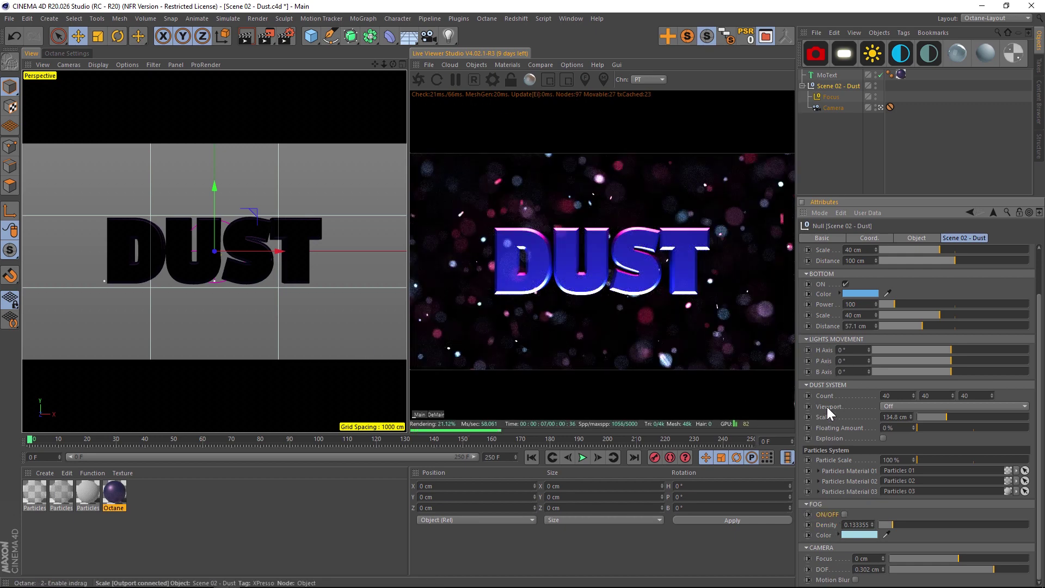
# - Turn on the viewport display of the dust system and leave the scene camera to look from outside
pyautogui.click(886, 407)
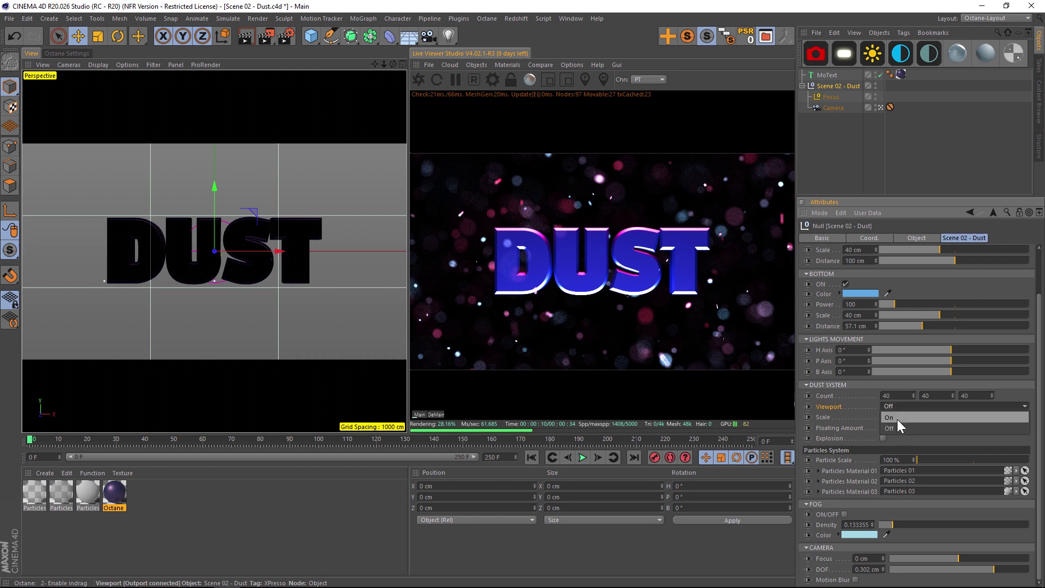
pyautogui.click(897, 418)
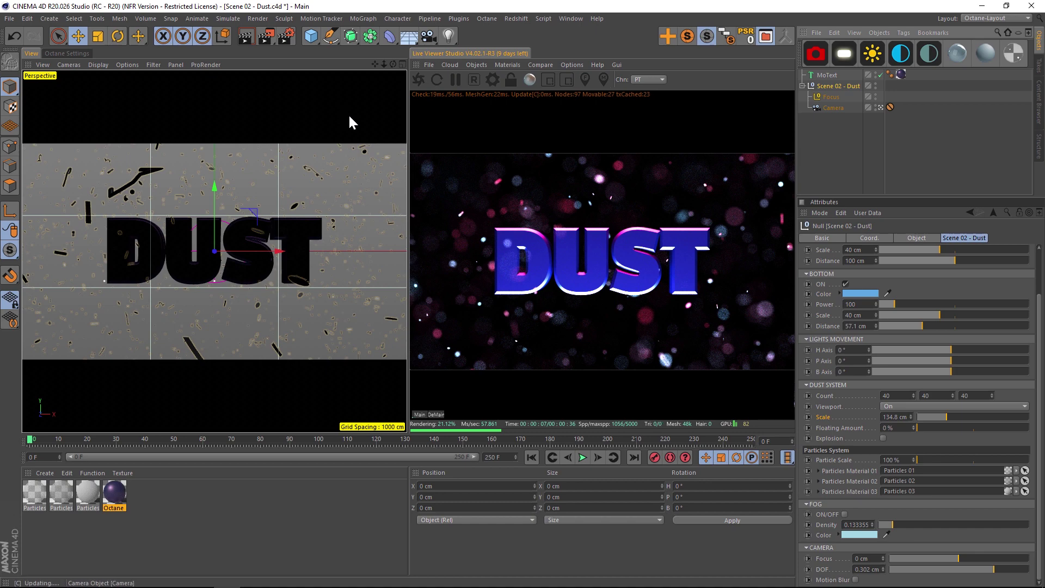
pyautogui.click(887, 105)
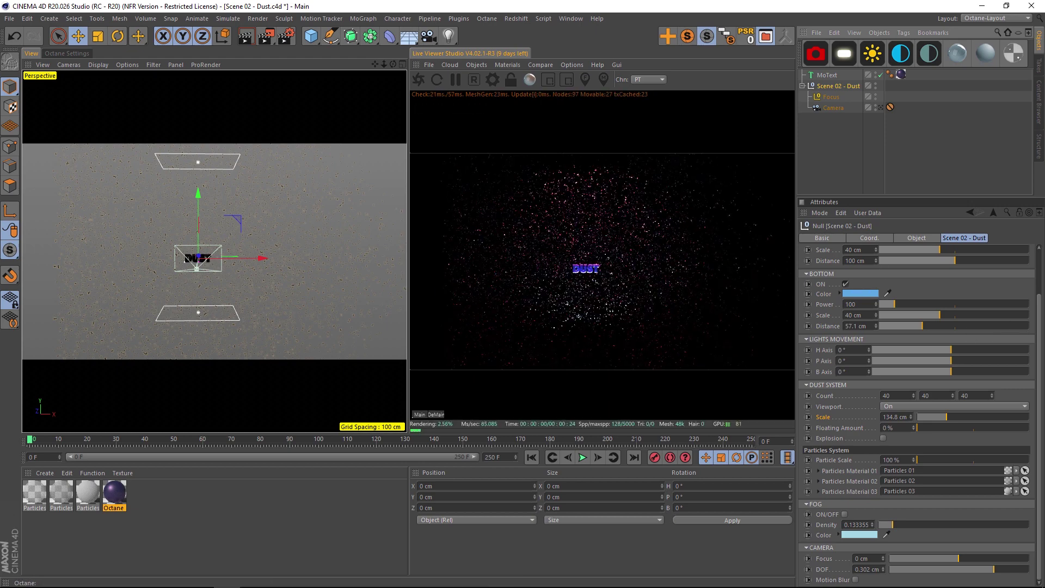
# - Change the top light's color to a bright yellow with hue 65° and saturation 100%
pyautogui.scroll(3, 909, 271)
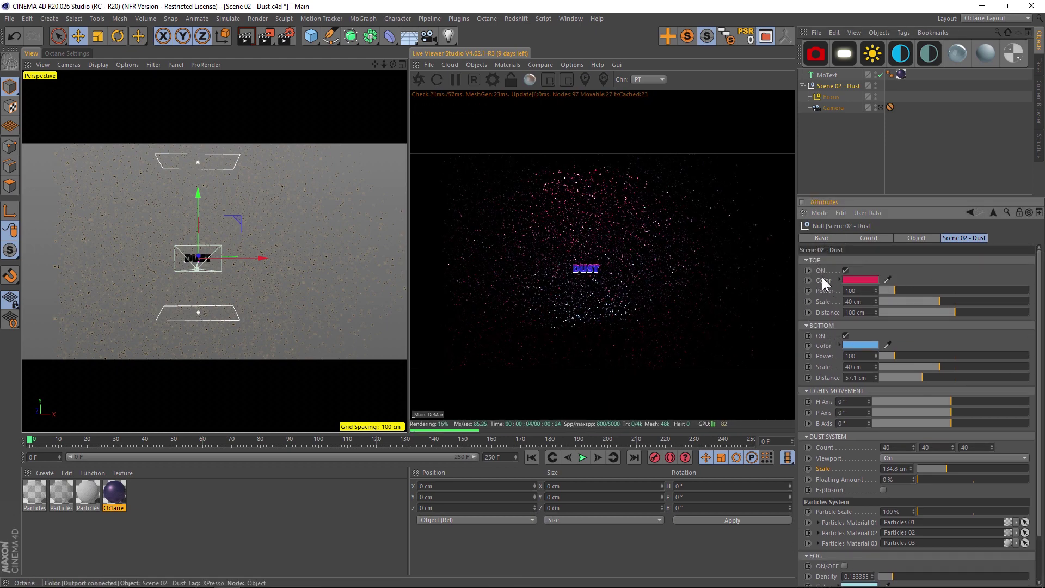
pyautogui.click(866, 281)
pyautogui.moveTo(867, 279); pyautogui.dragTo(833, 276)
pyautogui.moveTo(934, 291); pyautogui.dragTo(980, 290)
pyautogui.moveTo(957, 301); pyautogui.dragTo(991, 299)
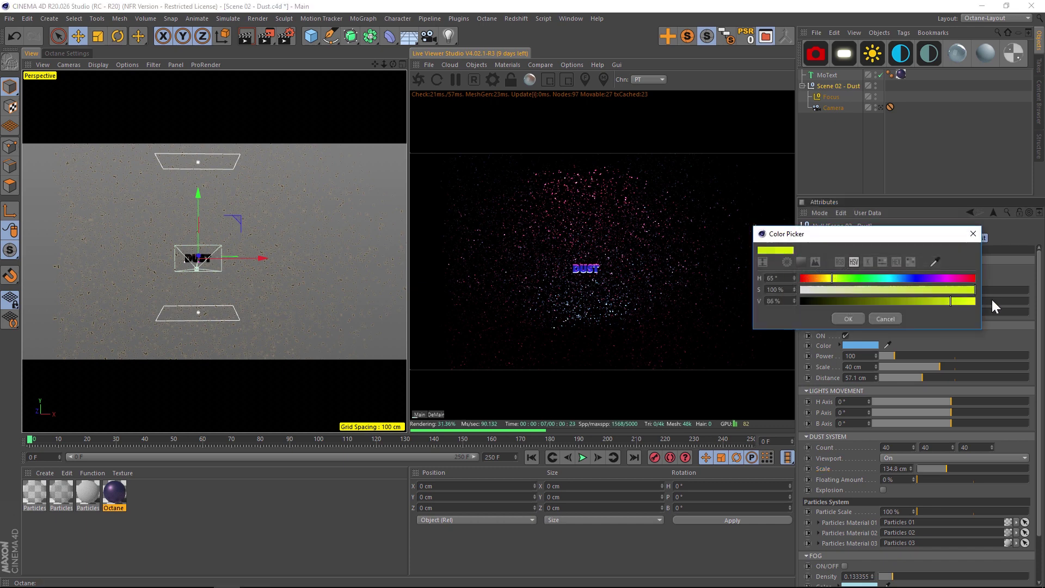
pyautogui.click(849, 320)
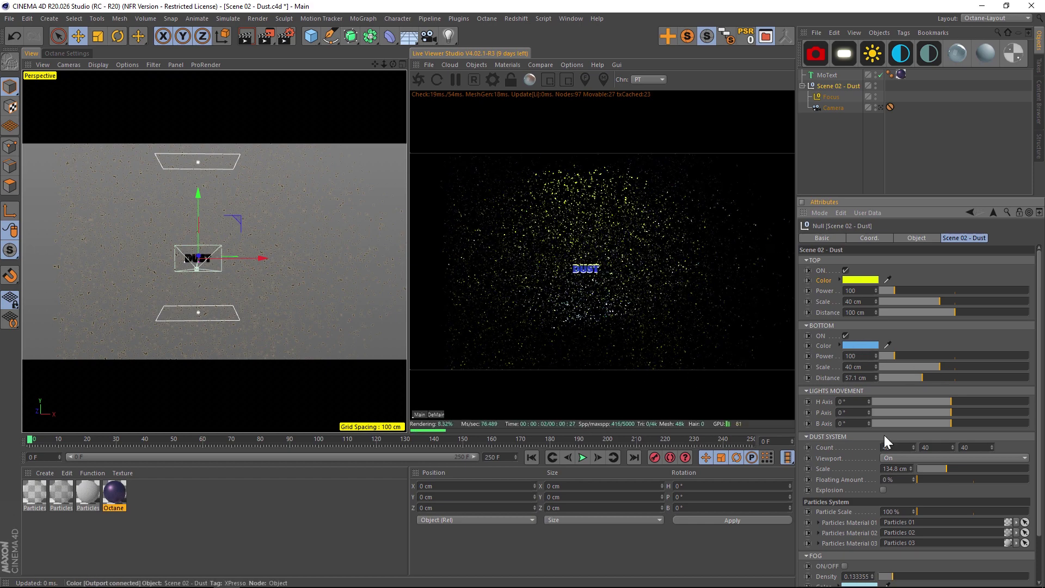
# - Set the dust system's count to 25 in all three directions
pyautogui.click(904, 448)
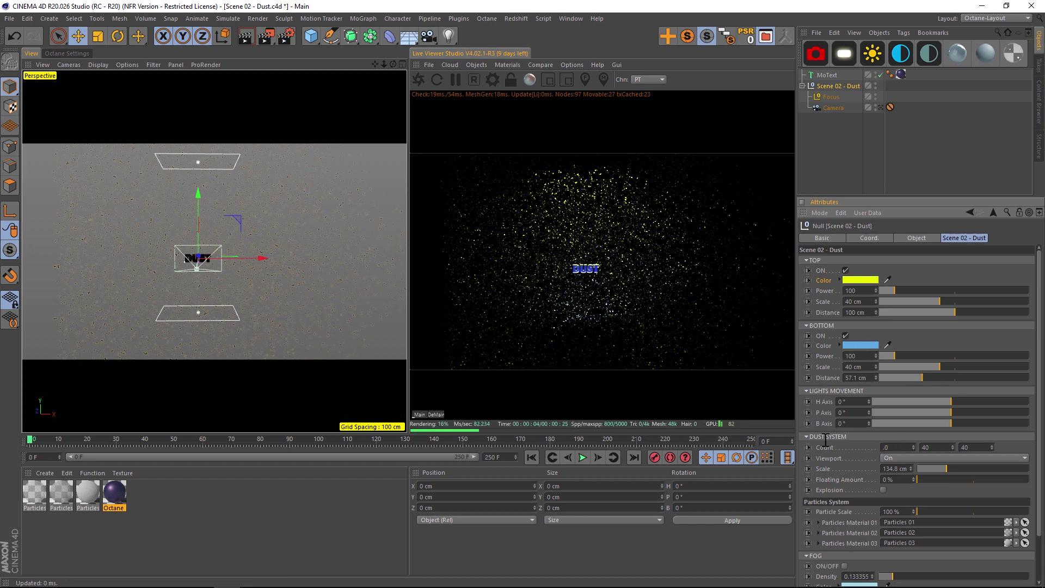
pyautogui.write('25')
pyautogui.press('Tab')
pyautogui.write('2')
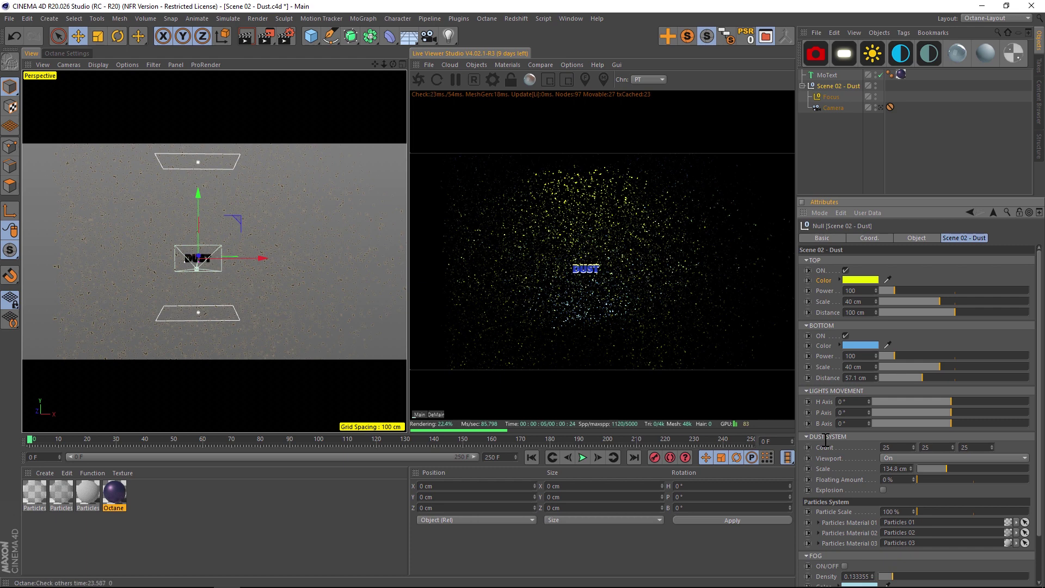
pyautogui.write('5')
pyautogui.press('Return')
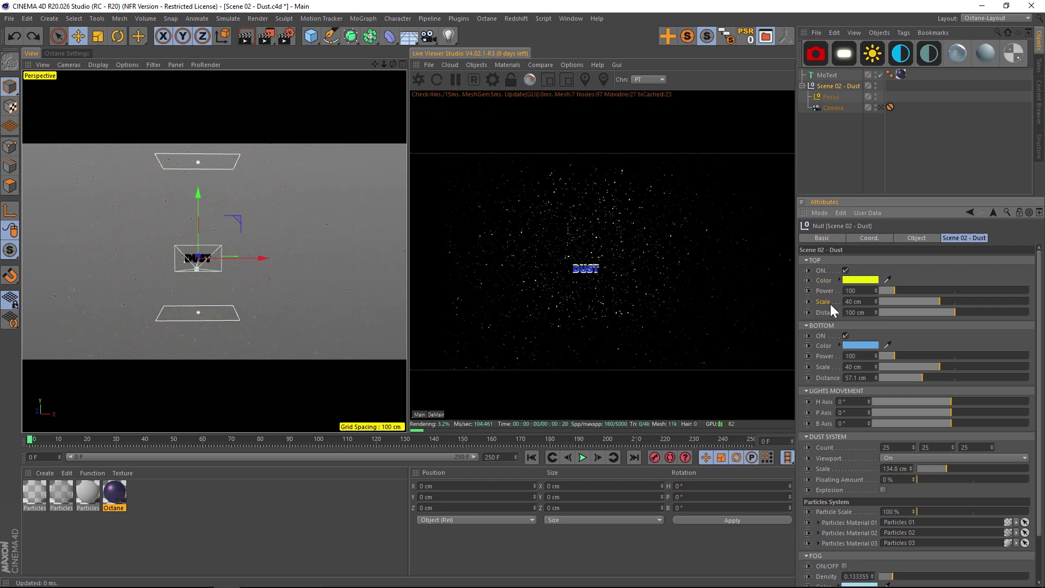
# - Set the top light's scale to about 51.8 cm and its distance to about 84.1 cm
pyautogui.click(895, 301)
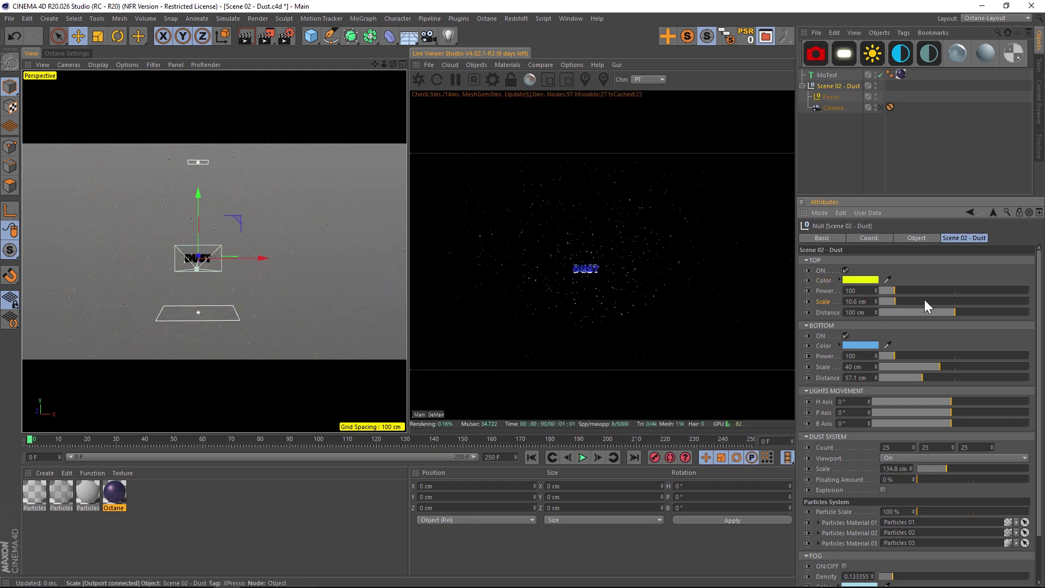
pyautogui.click(957, 301)
pyautogui.click(951, 311)
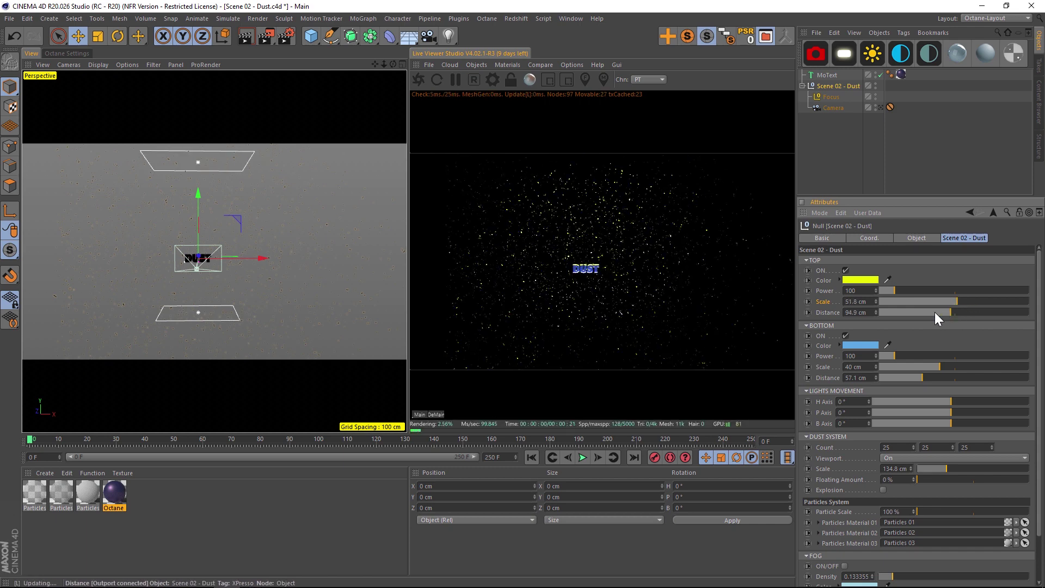
pyautogui.moveTo(934, 312); pyautogui.dragTo(918, 315)
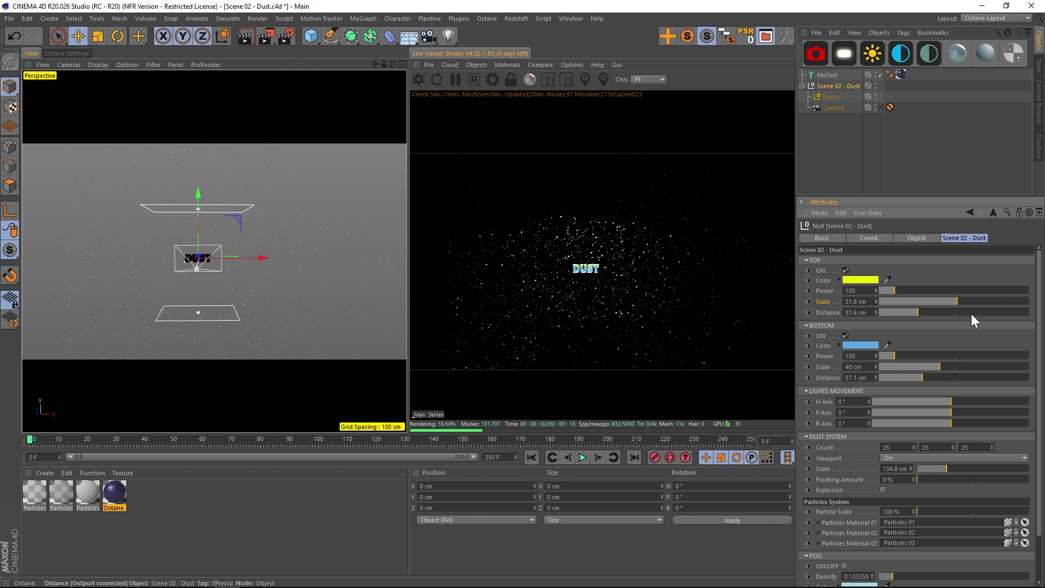
pyautogui.moveTo(971, 314); pyautogui.dragTo(943, 315)
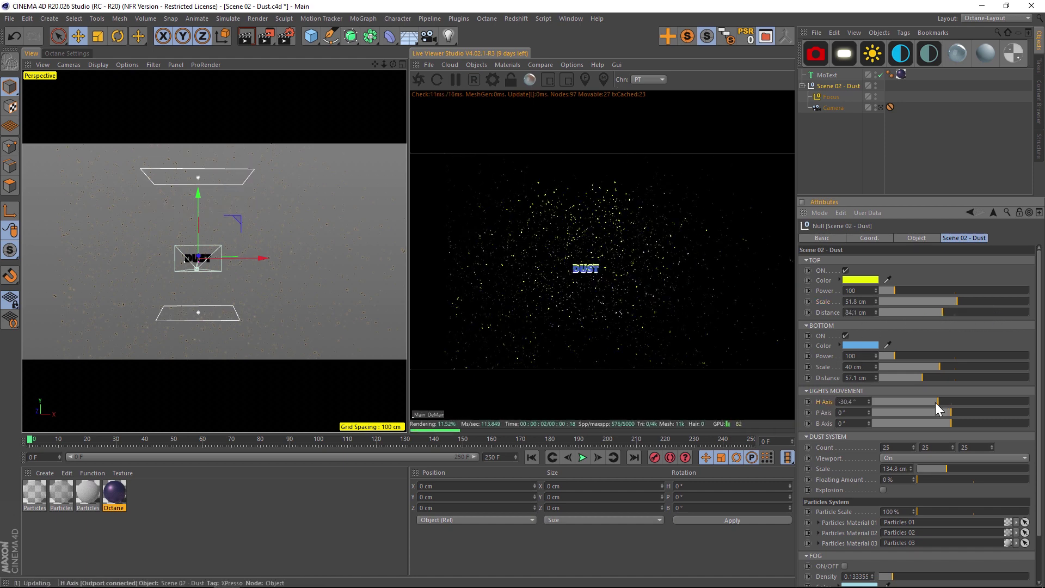
# - Try rotating the lights to about -47° on H, -38° on P and -24° on B, and undo the rotation
pyautogui.moveTo(935, 403); pyautogui.dragTo(926, 423)
pyautogui.hotkey('ctrl', 'z')
pyautogui.hotkey('ctrl', 'z')
pyautogui.hotkey('ctrl', 'z')
pyautogui.hotkey('ctrl', 'z')
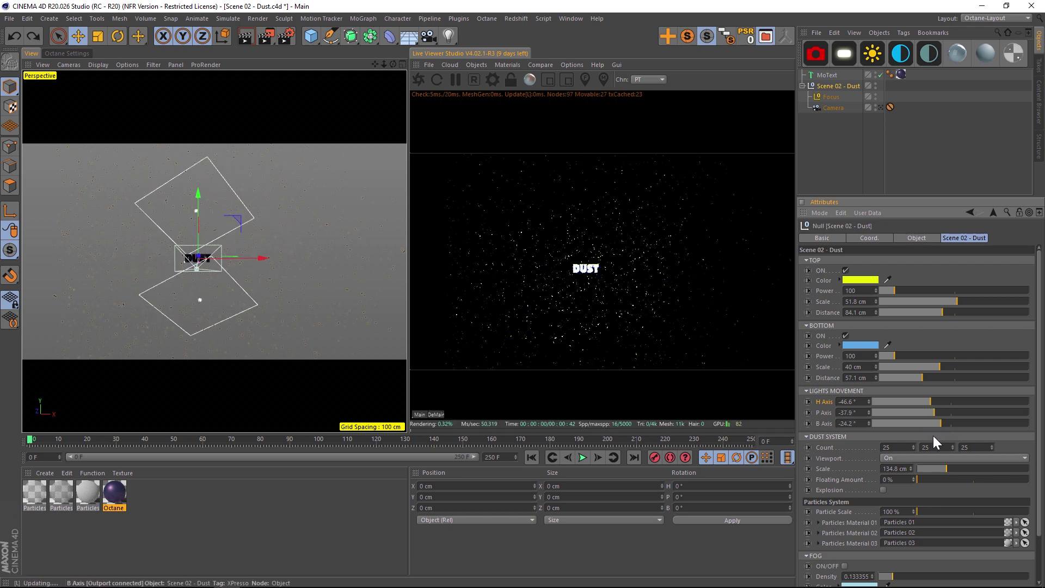
# - Return to the scene camera view and set the dust system's scale to about 91.1 cm
pyautogui.scroll(-2, 912, 411)
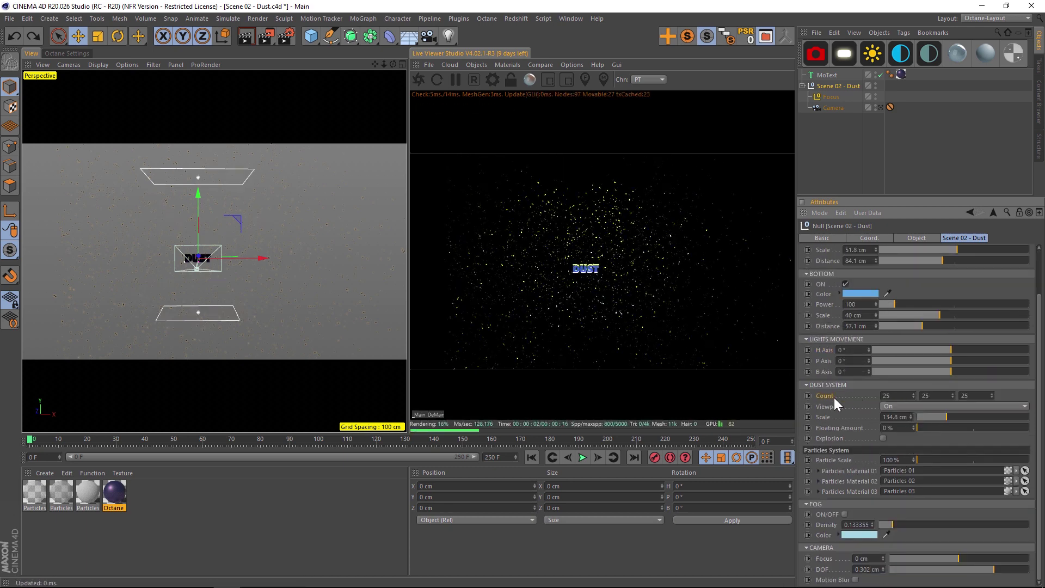
pyautogui.click(880, 108)
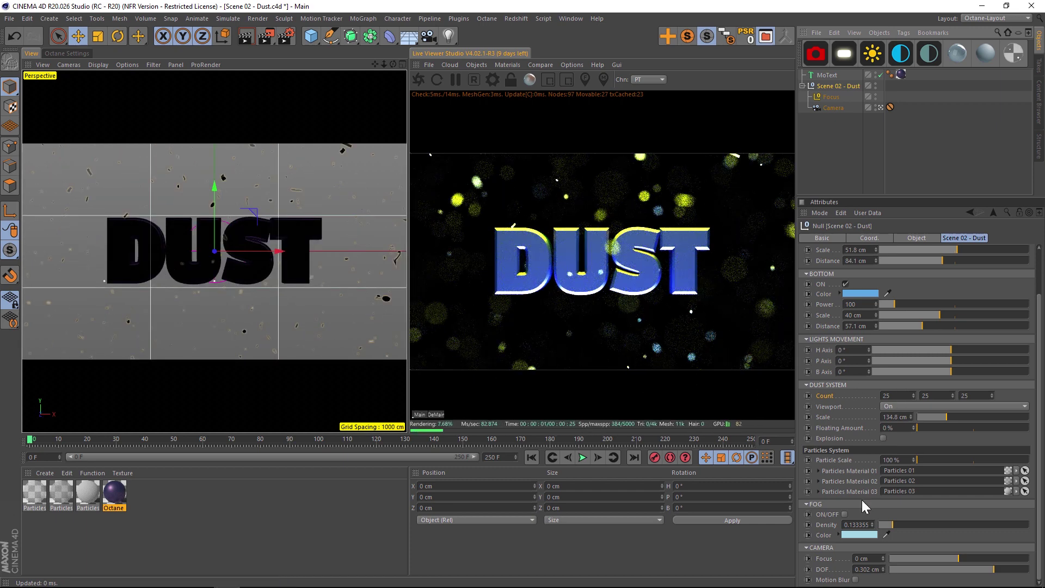
pyautogui.click(824, 417)
pyautogui.moveTo(922, 421); pyautogui.dragTo(990, 414)
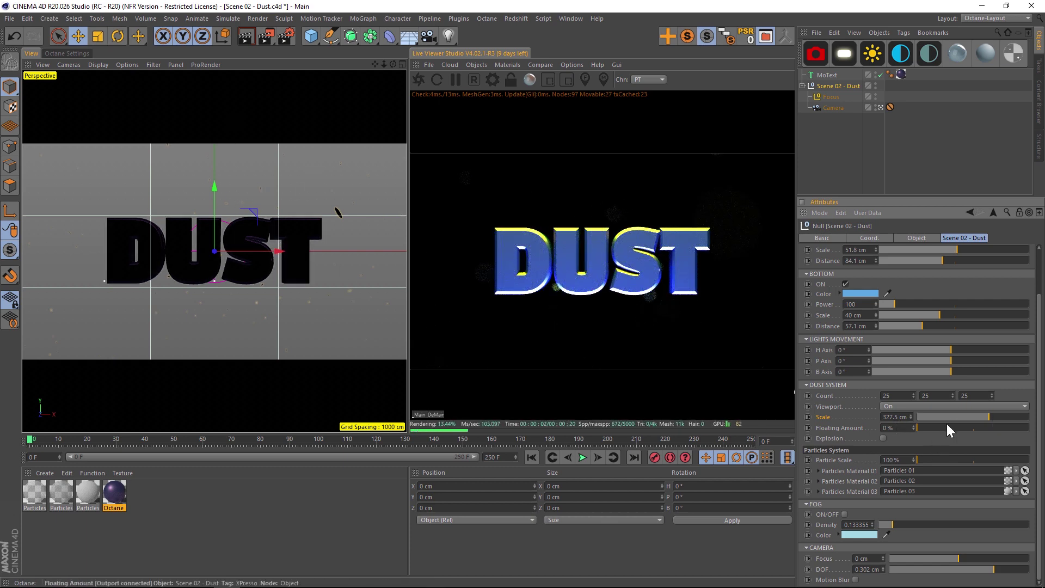
pyautogui.moveTo(949, 420); pyautogui.dragTo(926, 417)
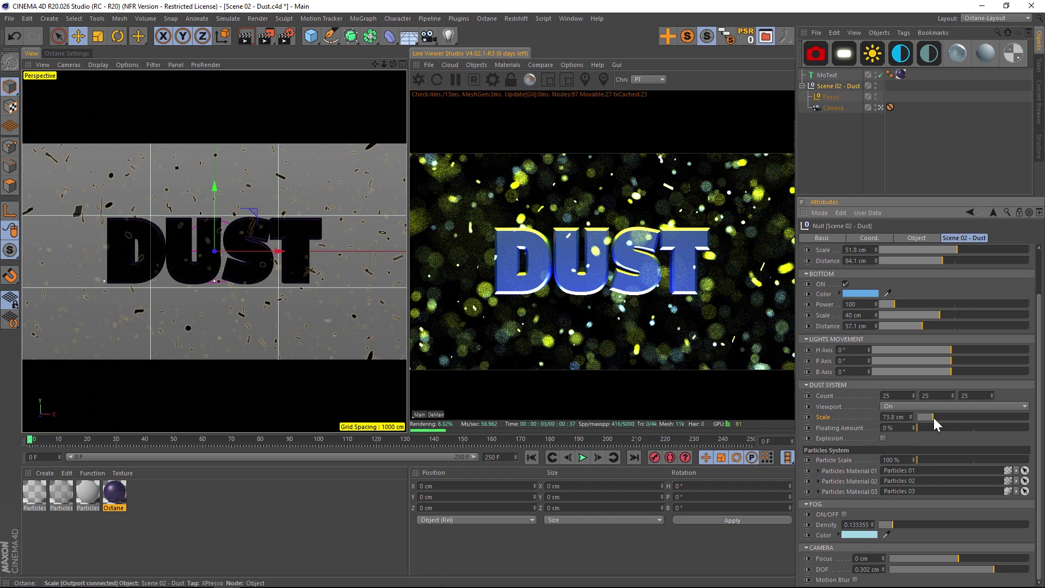
pyautogui.moveTo(946, 417)
pyautogui.mouseDown()
pyautogui.moveTo(958, 413)
pyautogui.moveTo(926, 416)
pyautogui.mouseUp()
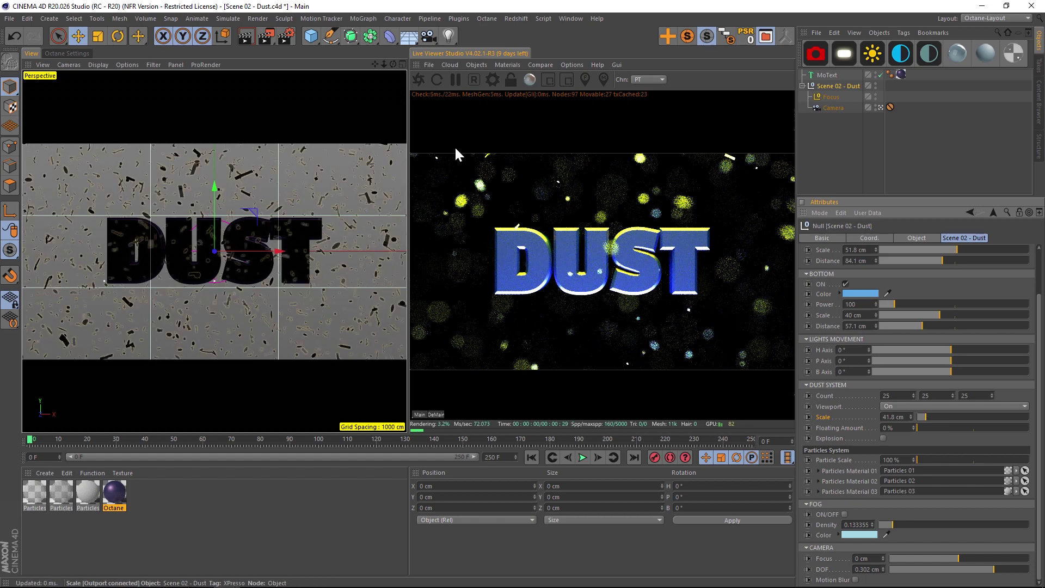
pyautogui.click(941, 417)
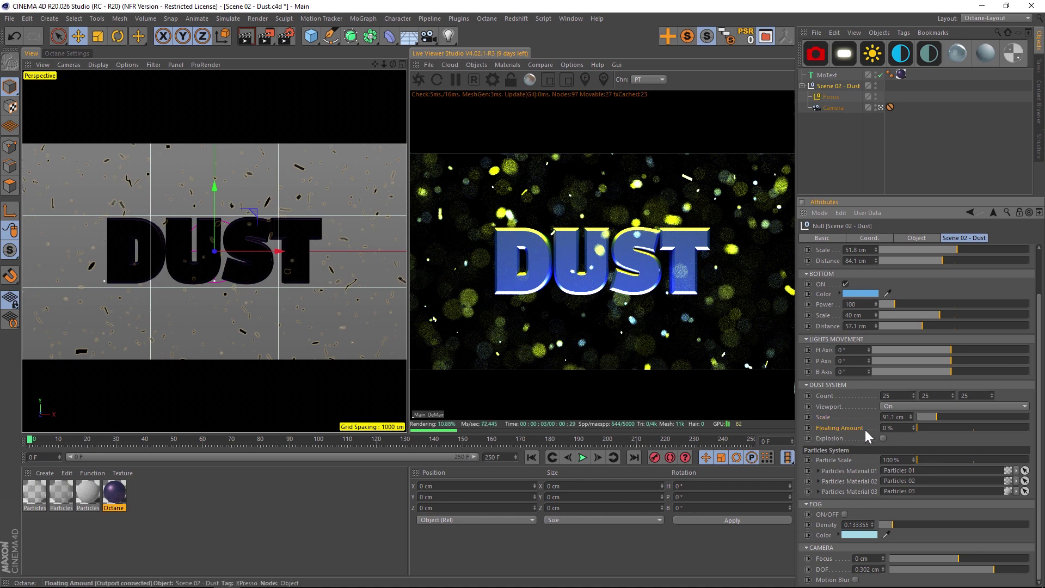
# - Set the dust's floating amount to 6% and pause the live render
pyautogui.moveTo(931, 428); pyautogui.dragTo(974, 427)
pyautogui.click(984, 428)
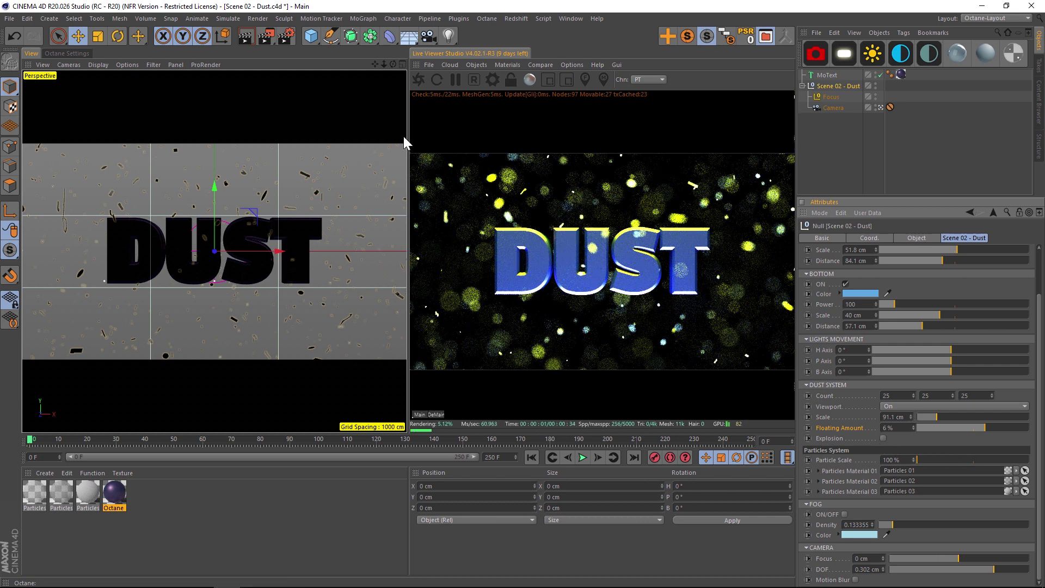
pyautogui.click(455, 78)
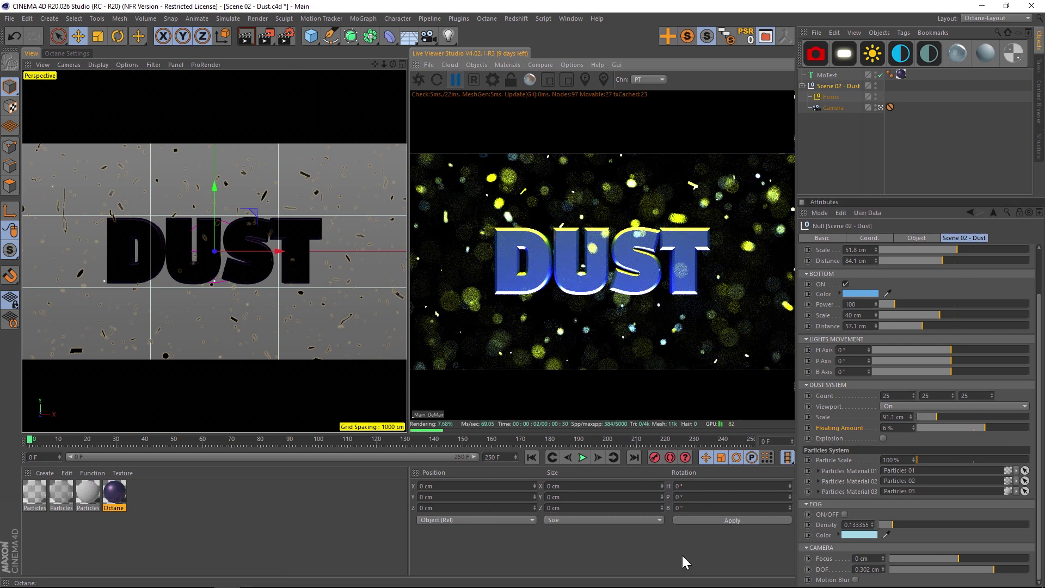
# - Try the dust system's Explosion option by playing the animation to frame 40, and turn the option off again
pyautogui.click(883, 438)
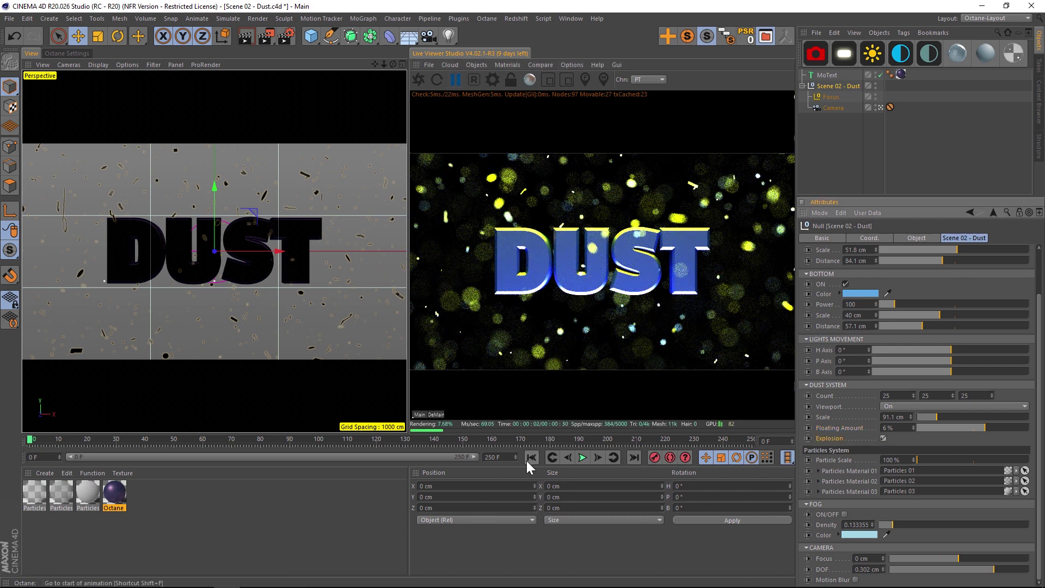
pyautogui.click(582, 457)
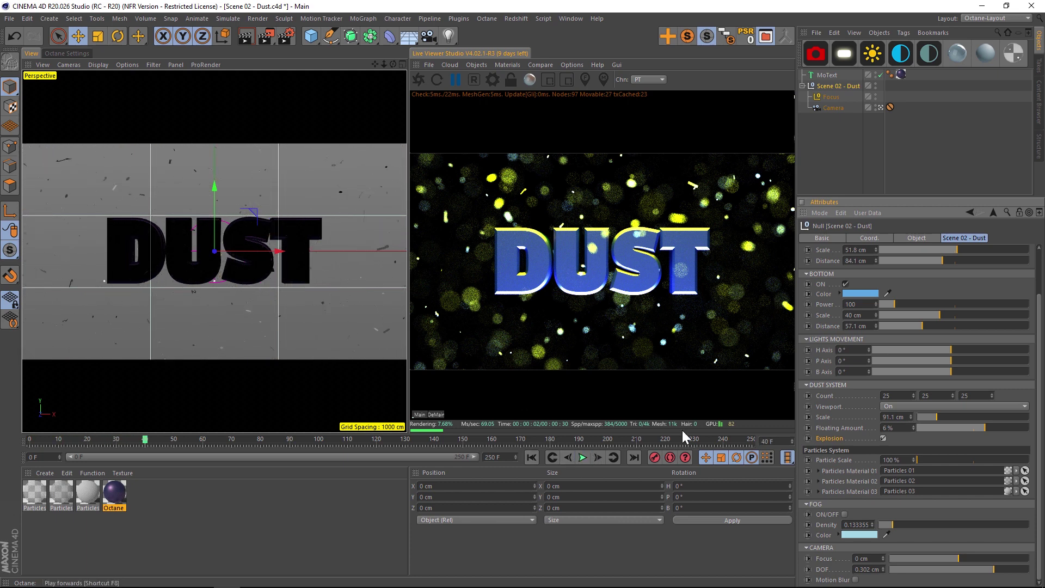
pyautogui.click(882, 438)
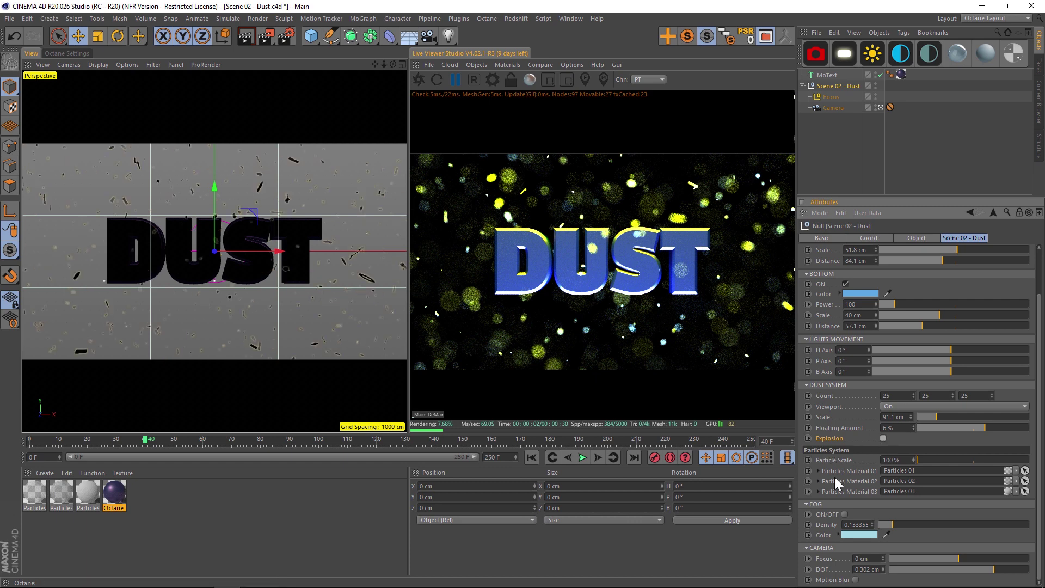
# - Set the particle scale of the dust system to about 116%
pyautogui.click(838, 460)
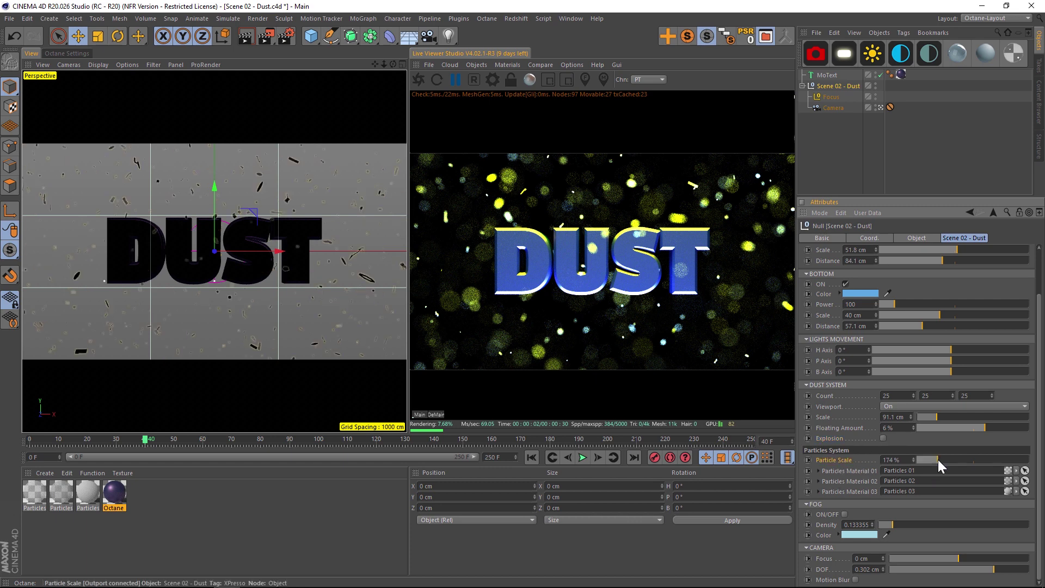
pyautogui.moveTo(950, 459); pyautogui.dragTo(922, 461)
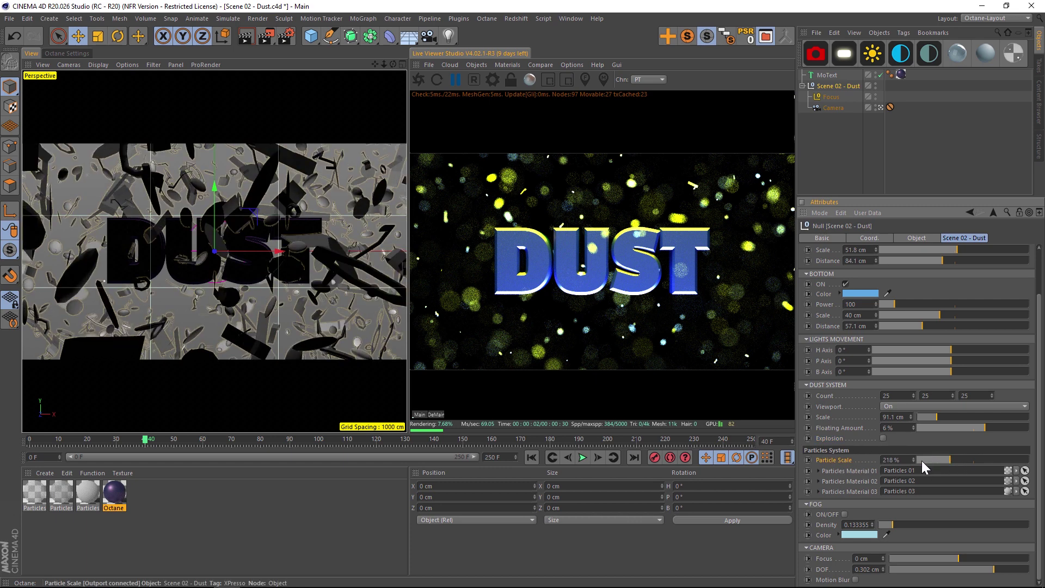
pyautogui.click(838, 472)
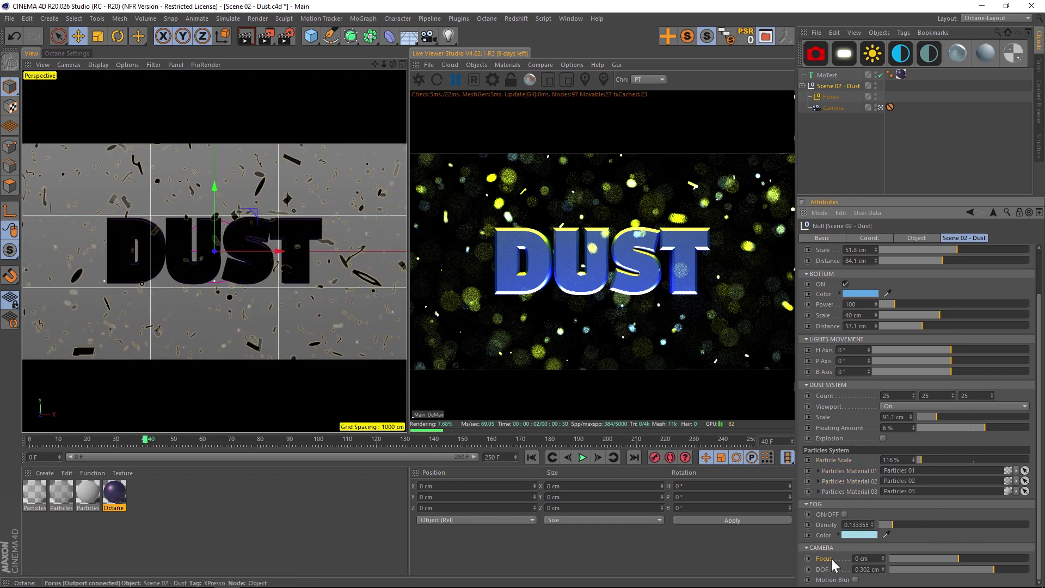
# - Maximize the second perspective view, which looks at the camera from the side, and select the Focus null
pyautogui.click(403, 64)
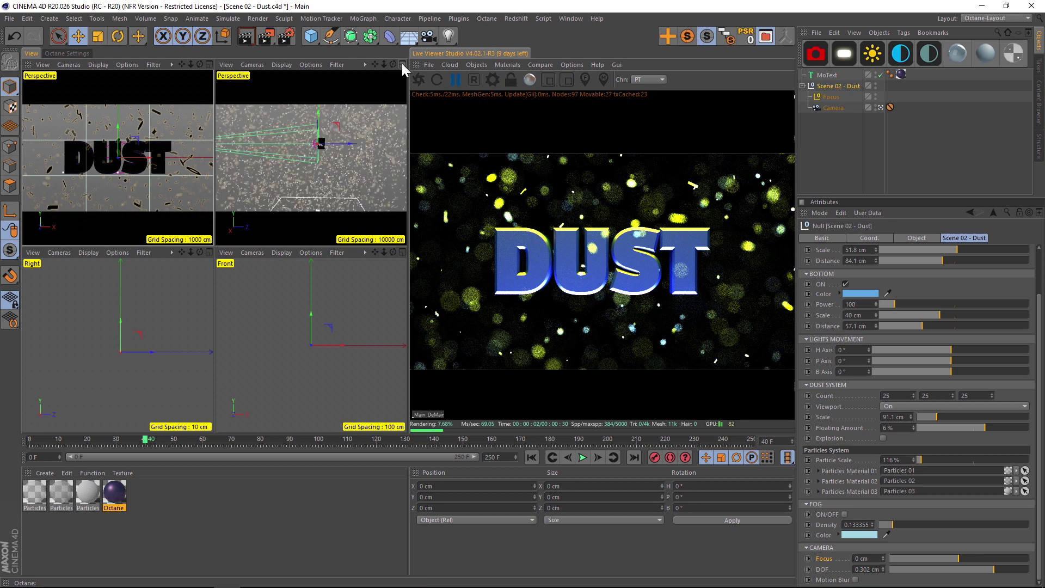
pyautogui.click(402, 63)
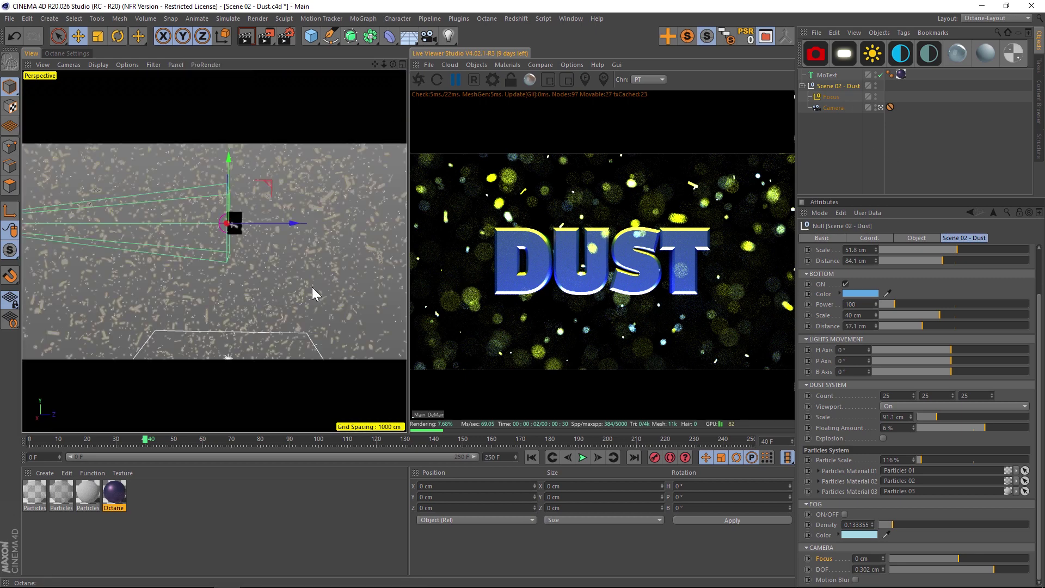
pyautogui.click(833, 98)
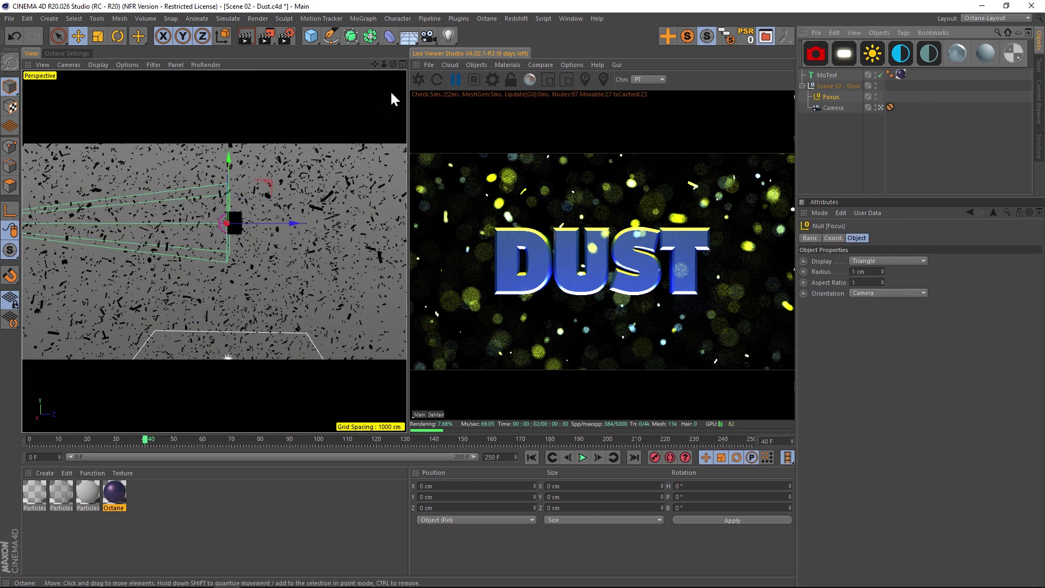
# - Select the Scene 02 - Dust null, resume the live render, and try camera focus values of about -23.9 cm and -11.9 cm
pyautogui.moveTo(384, 64); pyautogui.dragTo(408, 66)
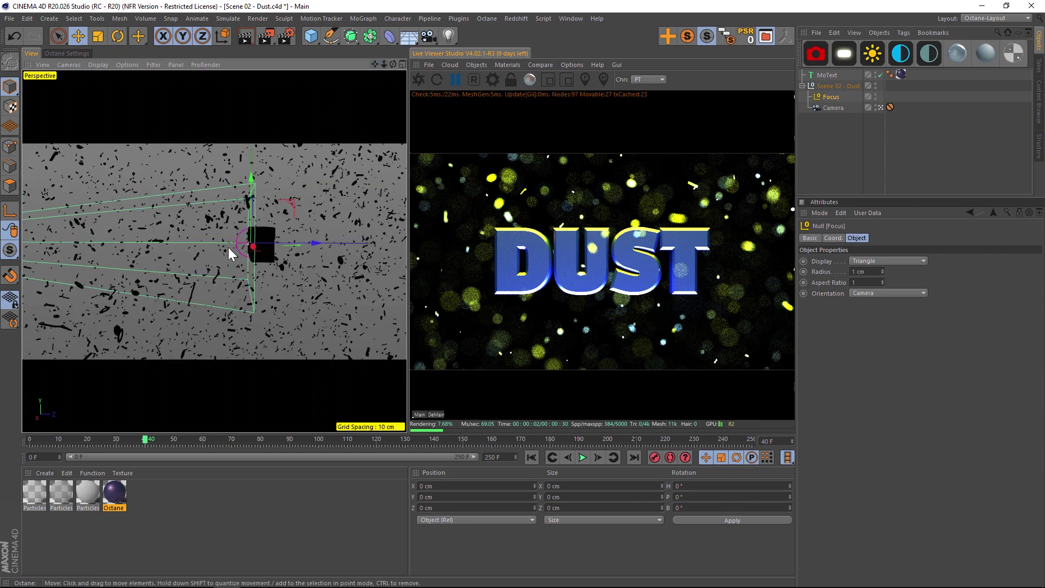
pyautogui.click(835, 86)
pyautogui.click(833, 98)
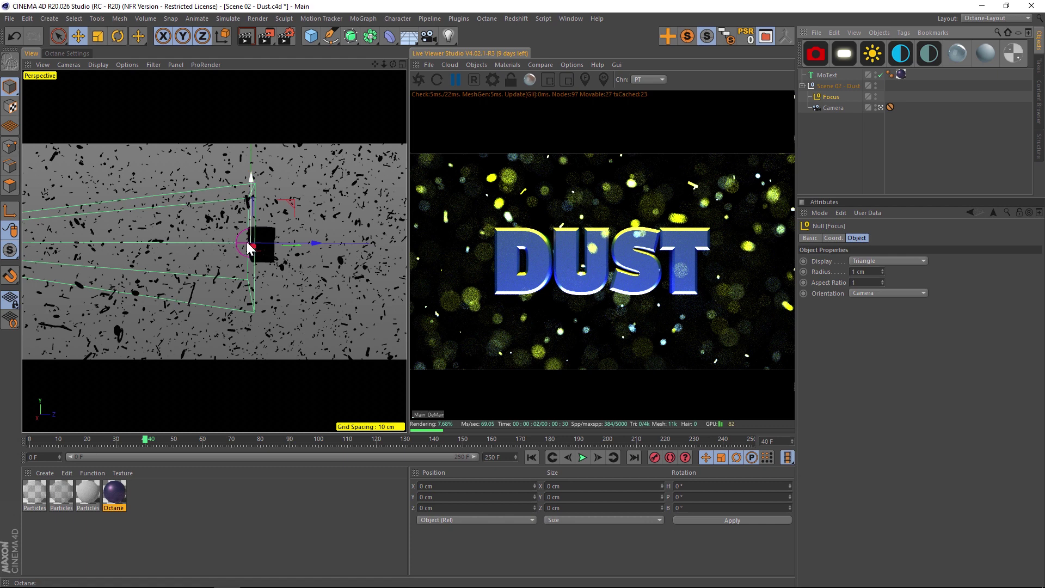
pyautogui.click(831, 86)
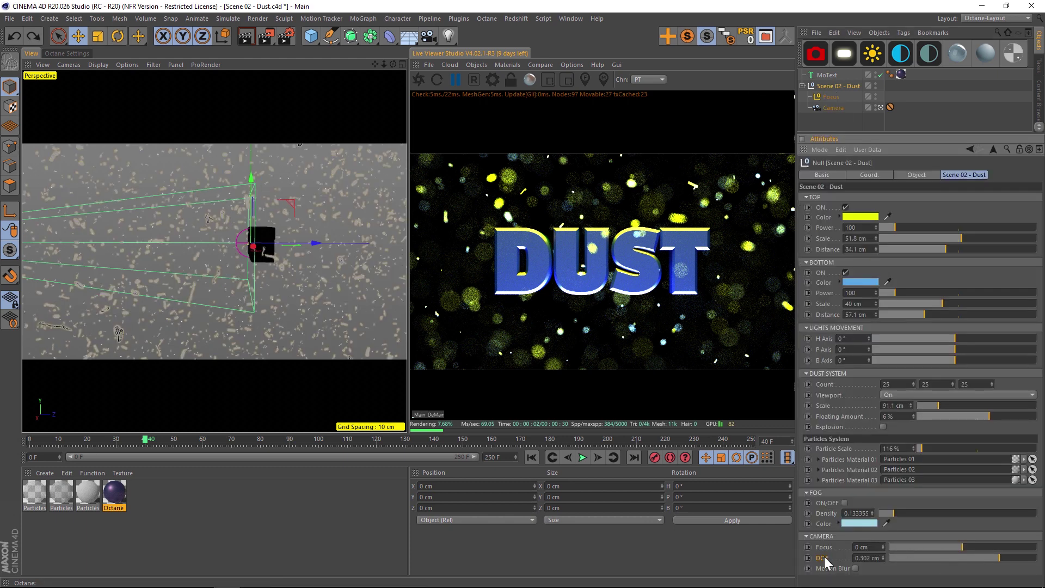
pyautogui.click(946, 547)
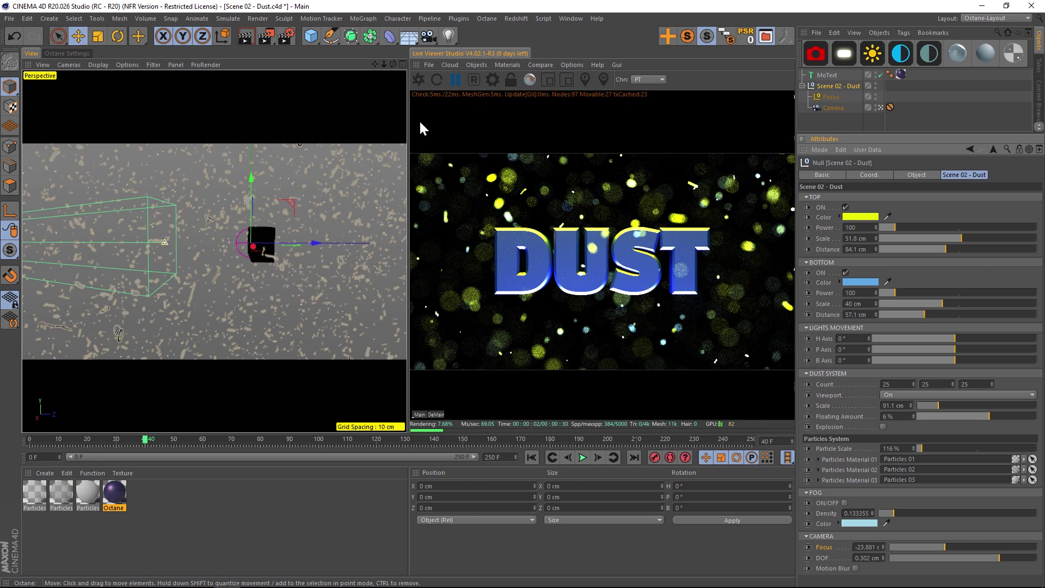
pyautogui.click(418, 81)
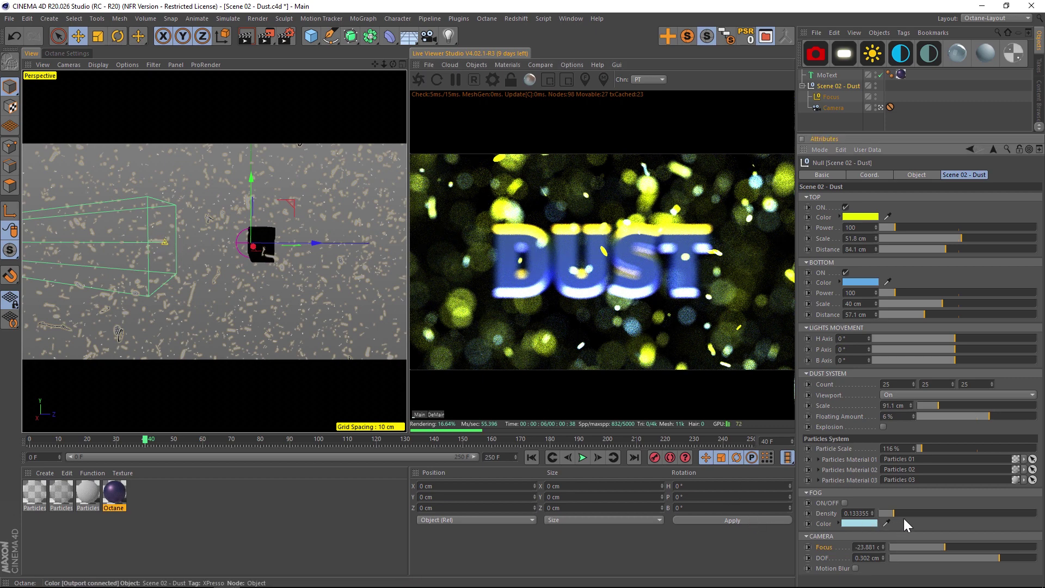
pyautogui.click(953, 546)
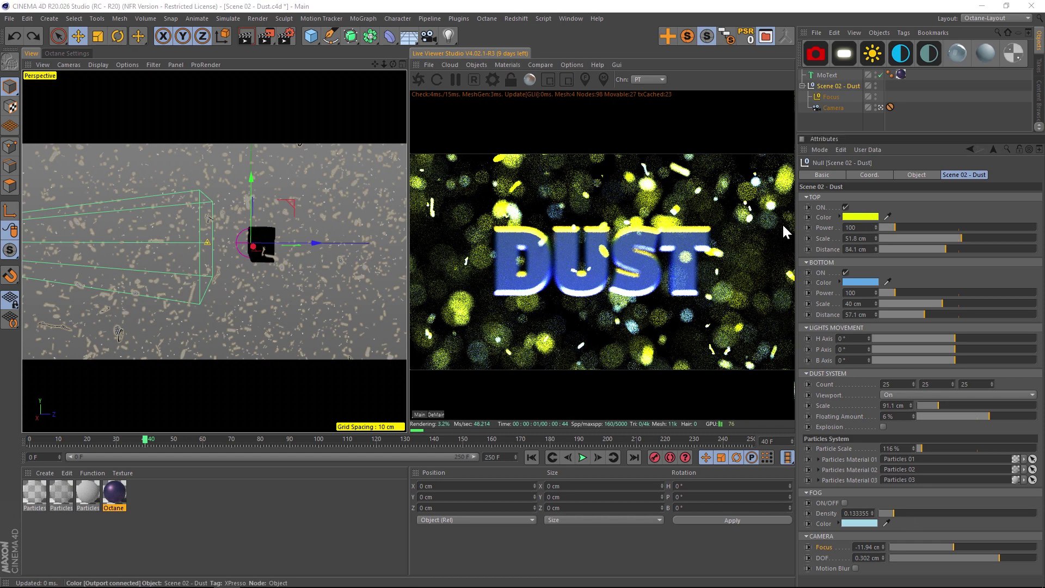
# - Change the top light's color from the scene controls to purple
pyautogui.click(860, 216)
pyautogui.click(931, 215)
pyautogui.click(845, 256)
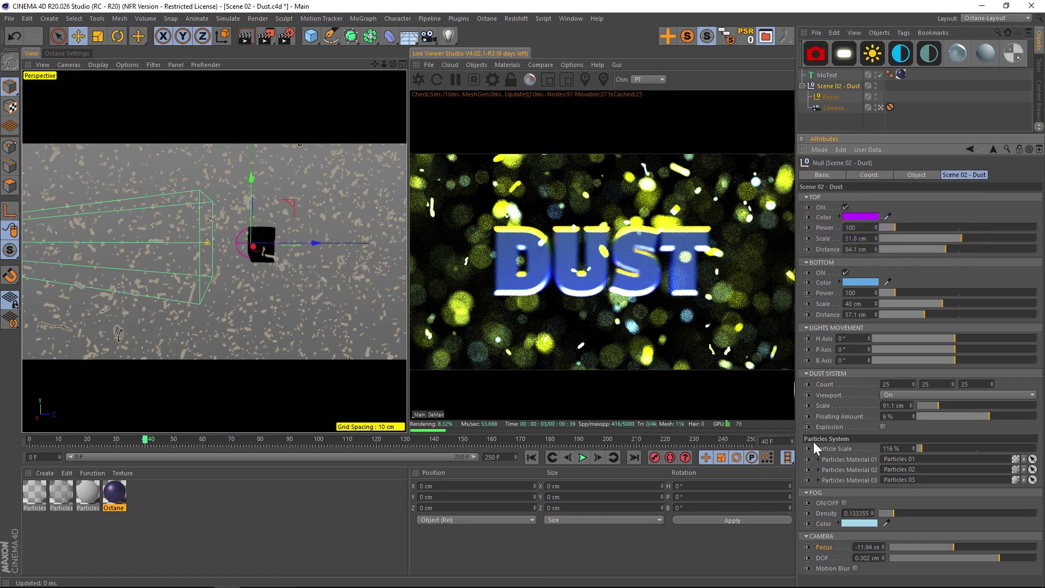
# - Set the camera focus to 0 cm and turn the fog on
pyautogui.doubleClick(862, 548)
pyautogui.write('0')
pyautogui.press('Return')
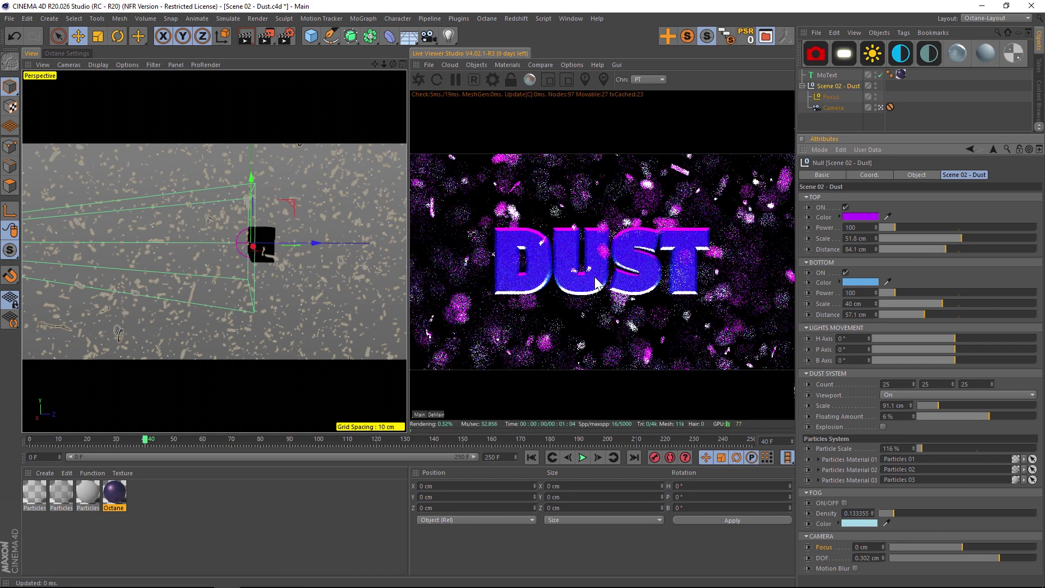
pyautogui.click(845, 502)
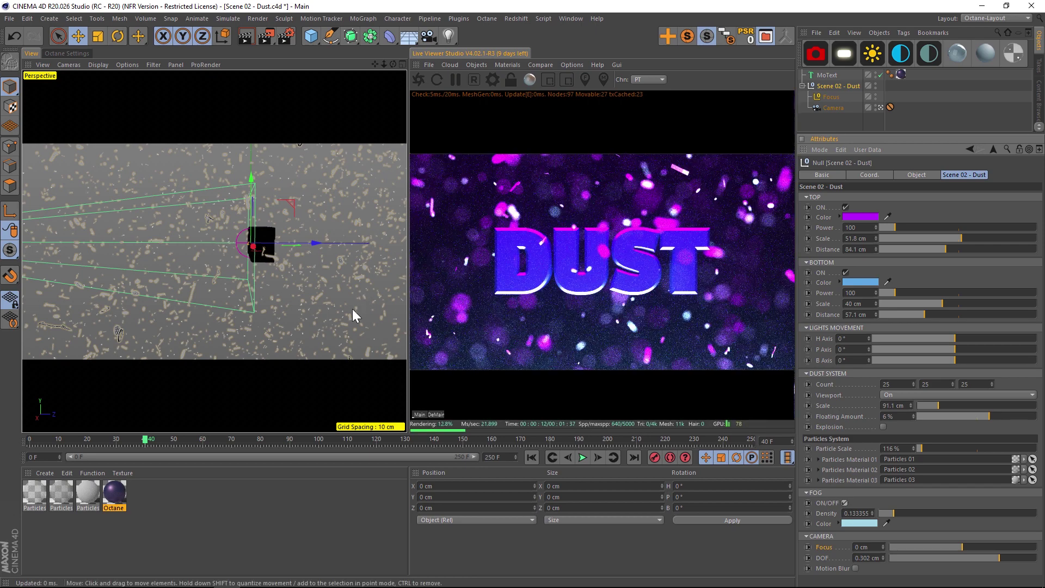